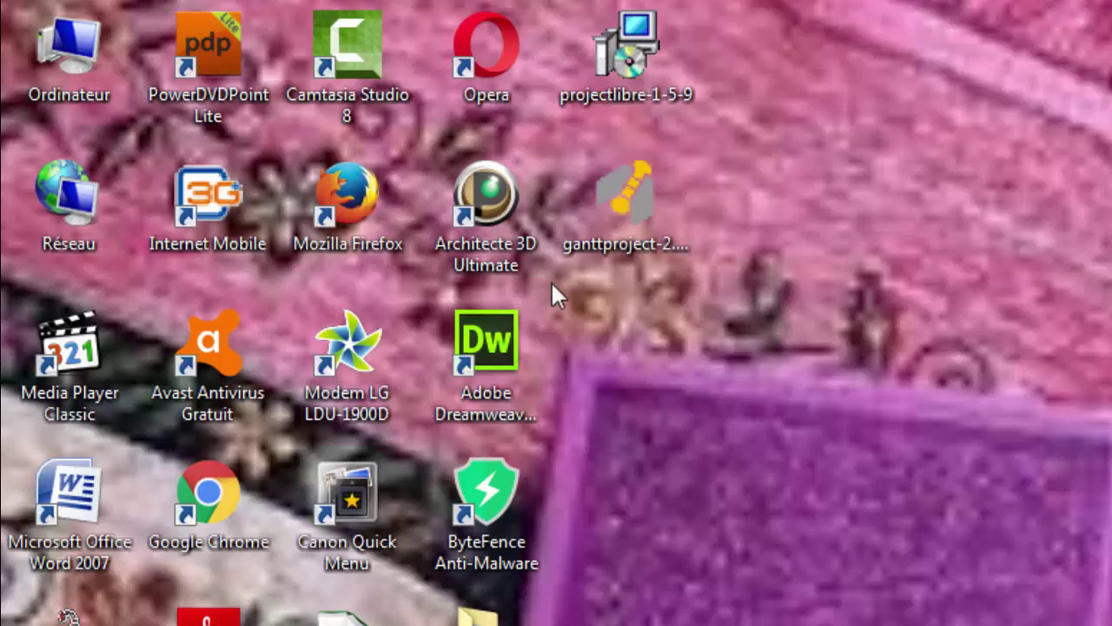
Install ProjectLibre from the projectlibre-1-5-9 installer on the desktop, accepting its licence agreement
double_click(641, 100)
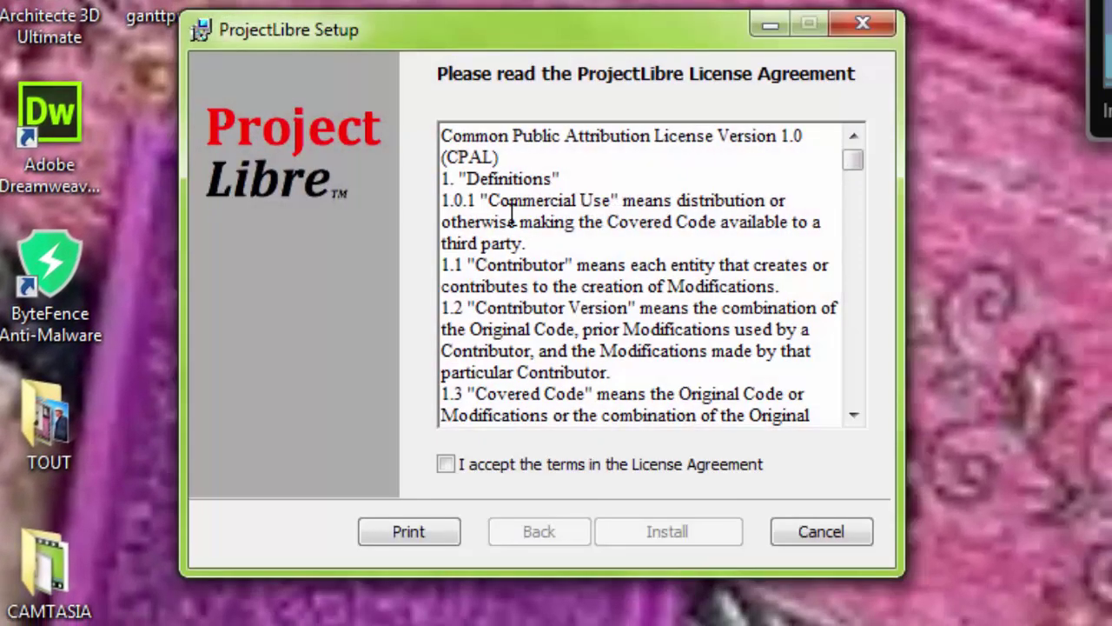
left_click(446, 464)
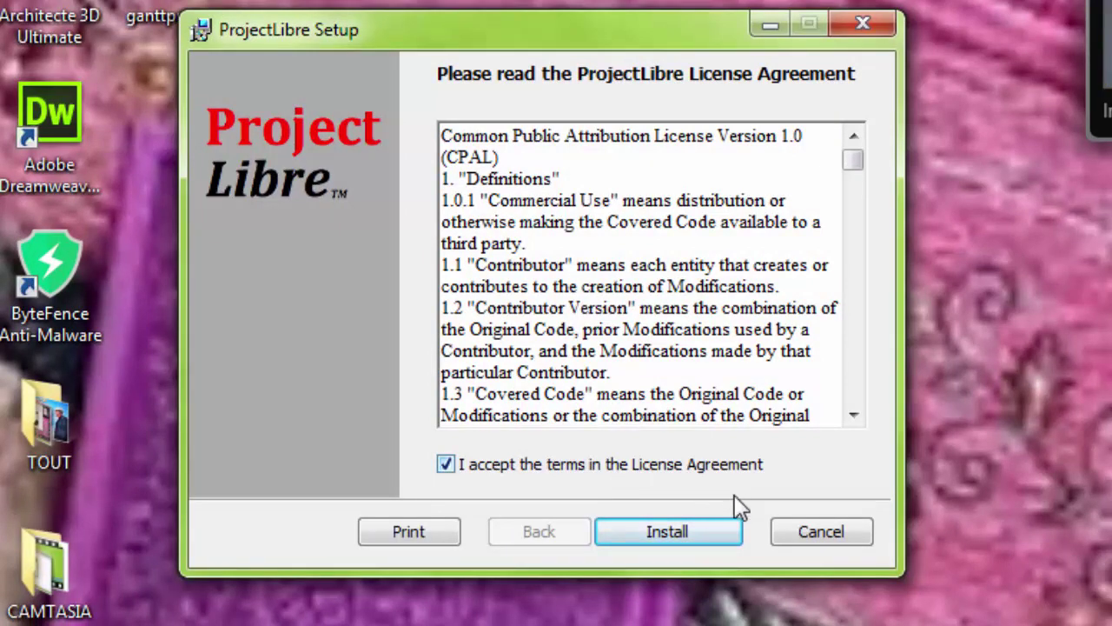
left_click(706, 541)
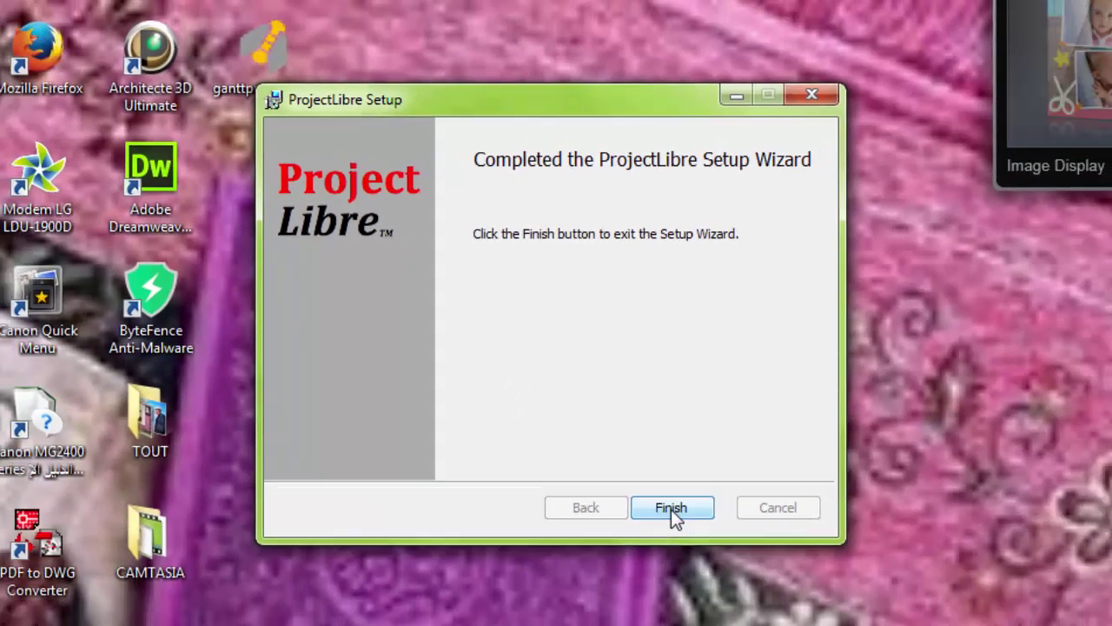
left_click(671, 509)
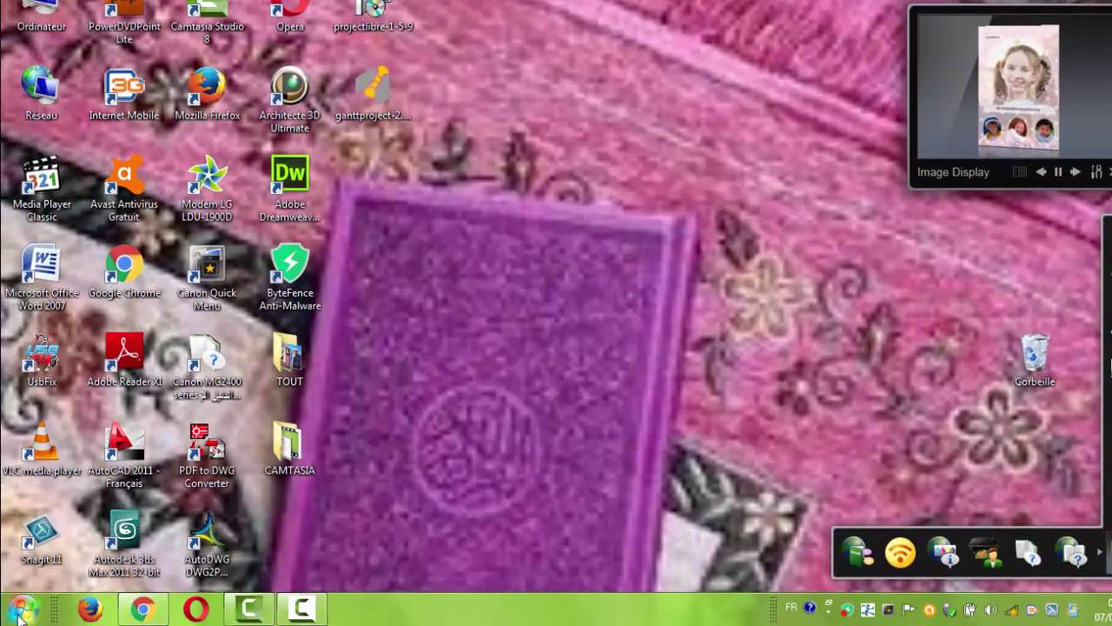
Launch the newly installed ProjectLibre from its program folder
left_click(17, 605)
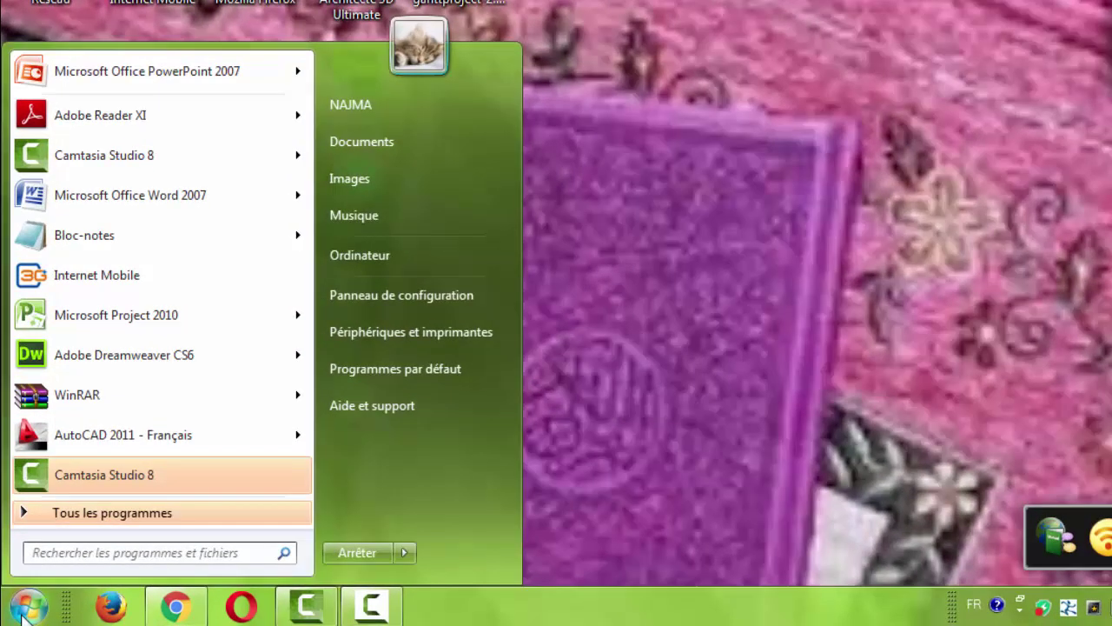
left_click(127, 519)
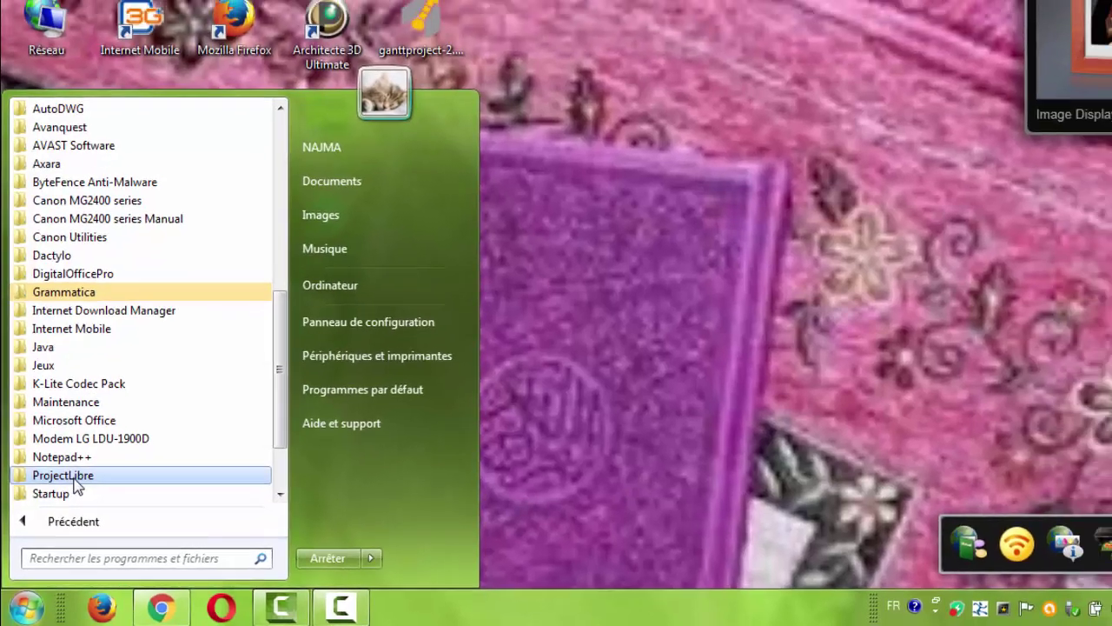
left_click(83, 466)
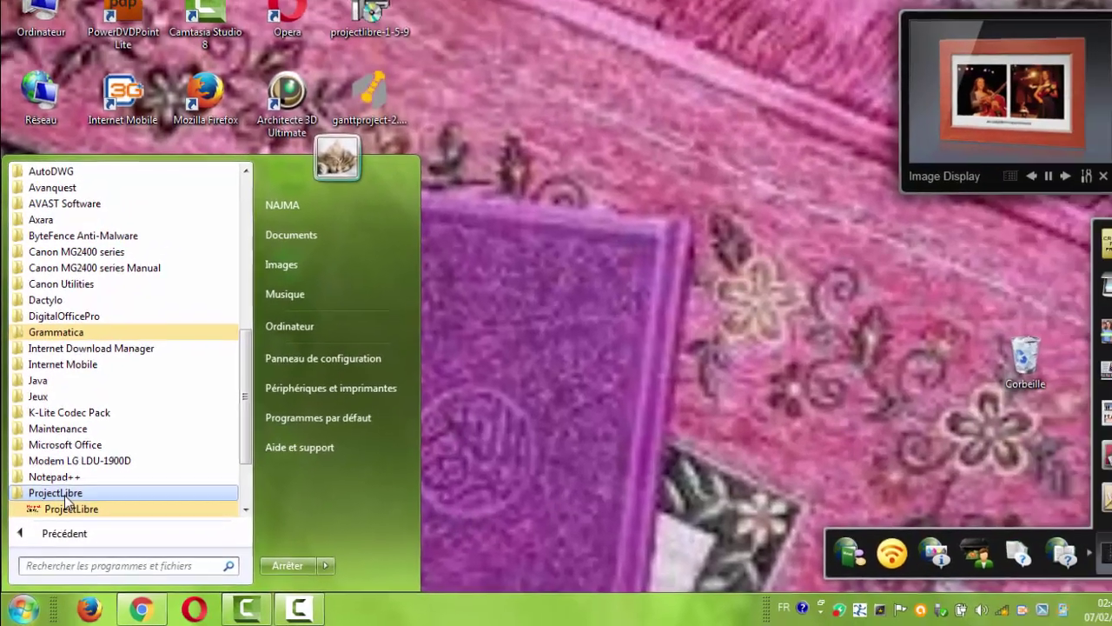
left_click(70, 509)
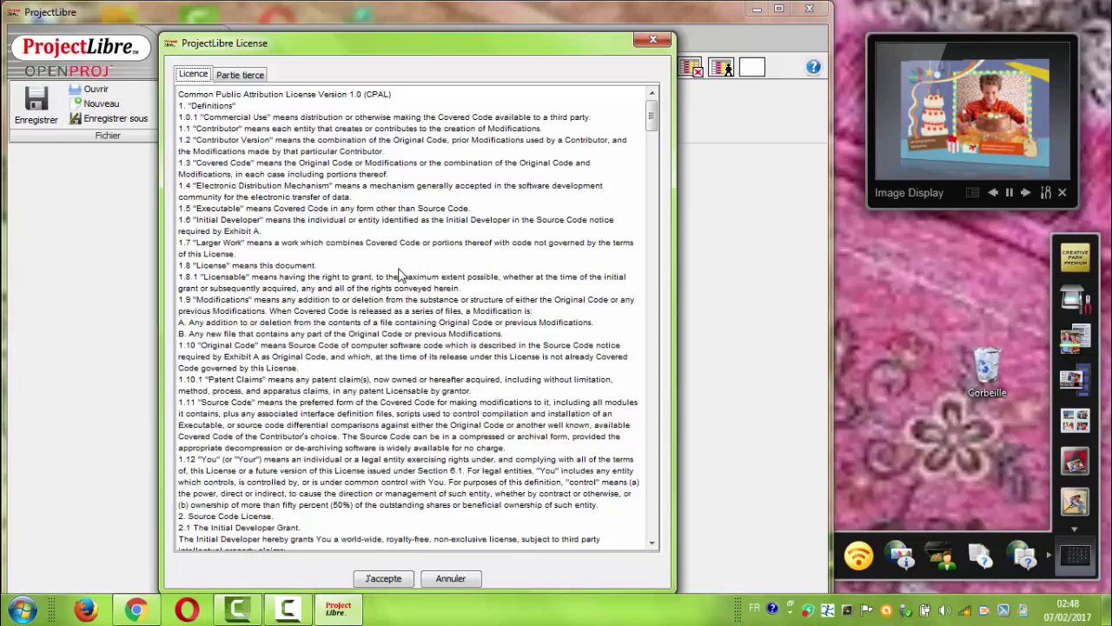
Review and accept the ProjectLibre licence, and skip the e-mail registration without entering an address
scroll(469, 211, "down", 10)
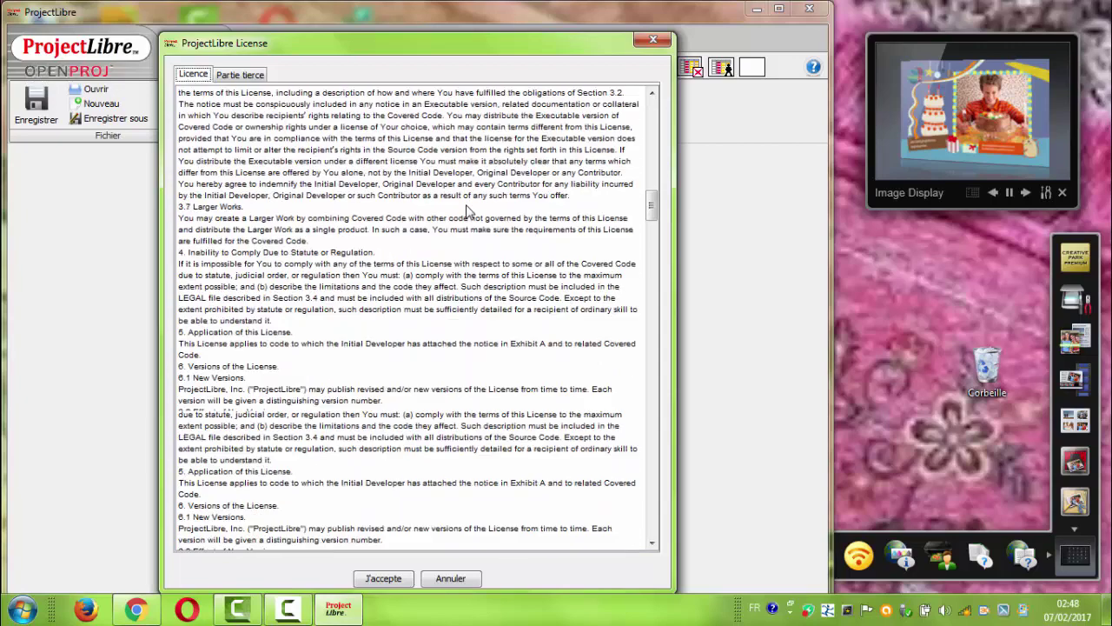
scroll(469, 211, "down", 15)
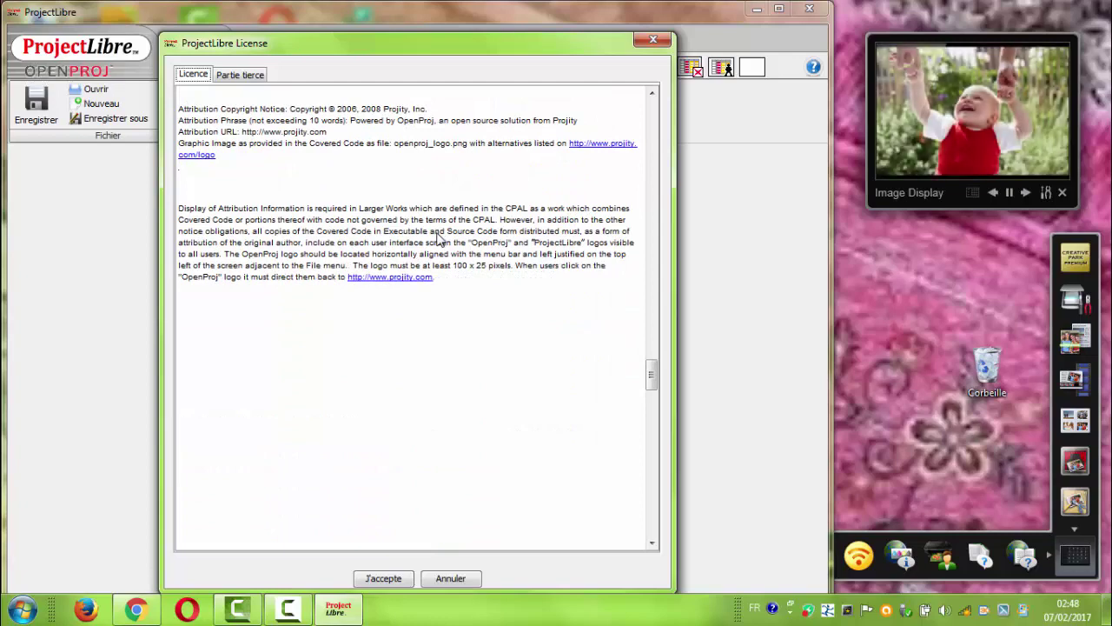
left_click(384, 578)
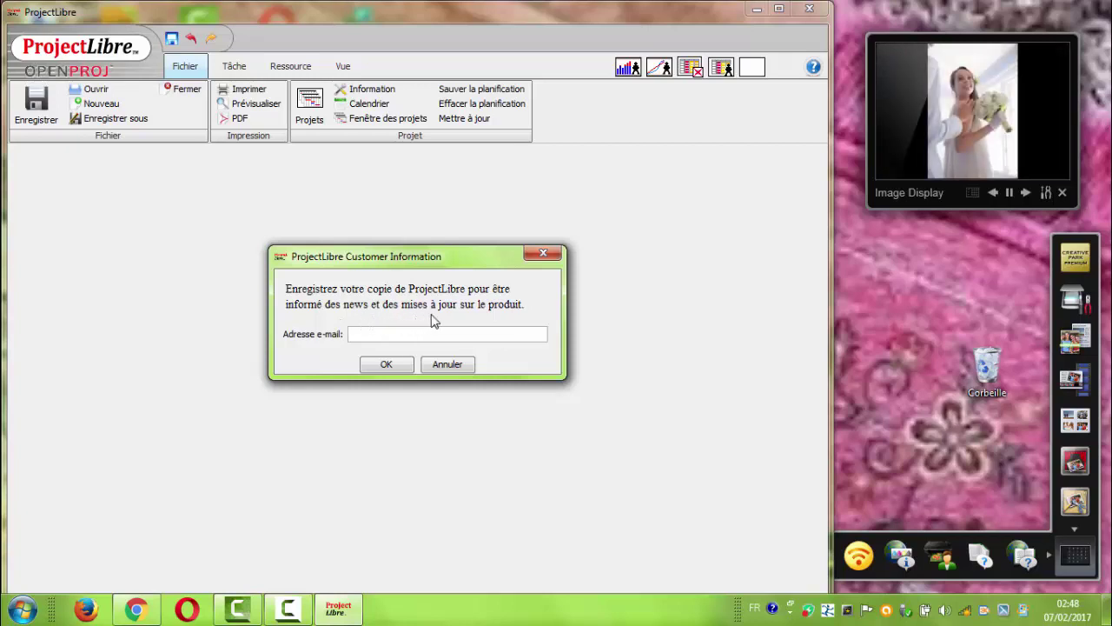
left_click(381, 335)
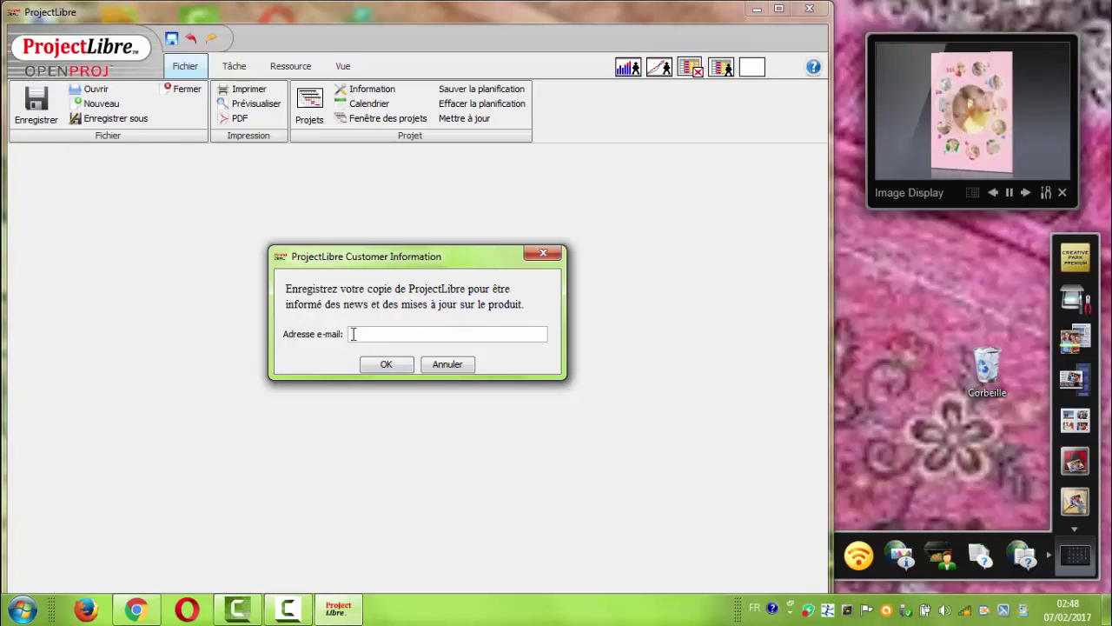
left_click(447, 364)
left_click(544, 400)
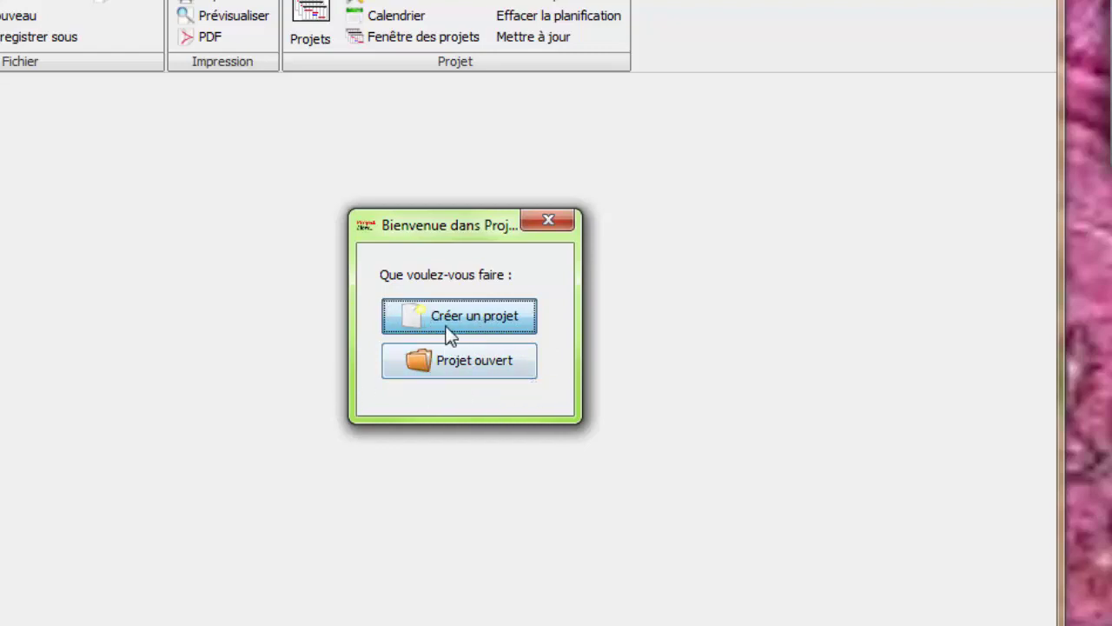
Create a project named CONSTRUCTION D'UN BATIMENT, entering the manager's name and keeping the start date 07/02/17
left_click(482, 319)
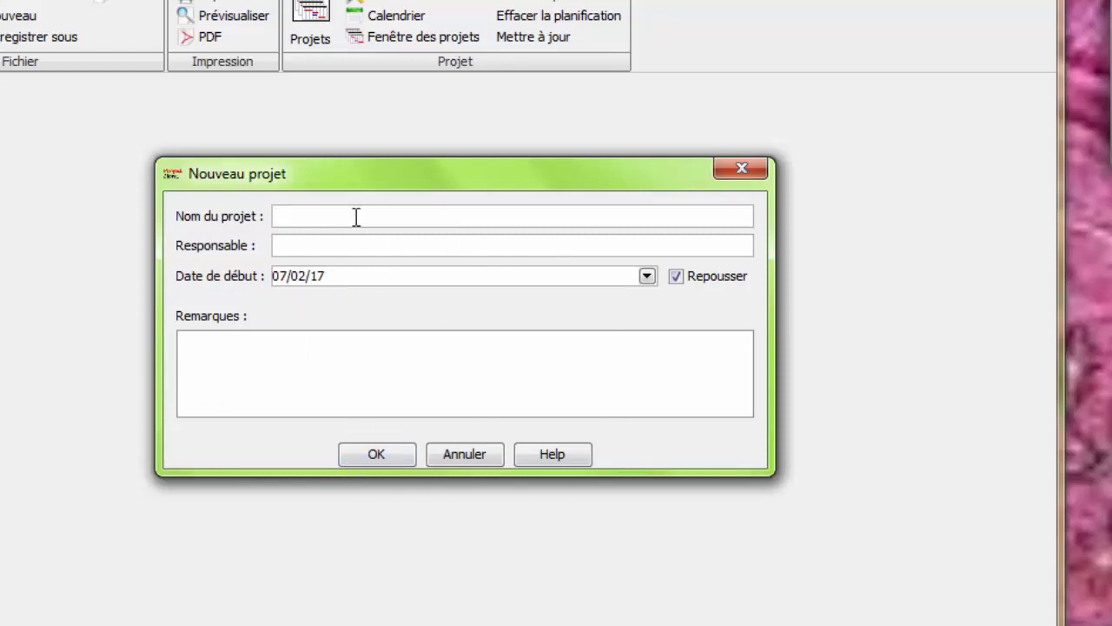
type("CONSTRUCTION ")
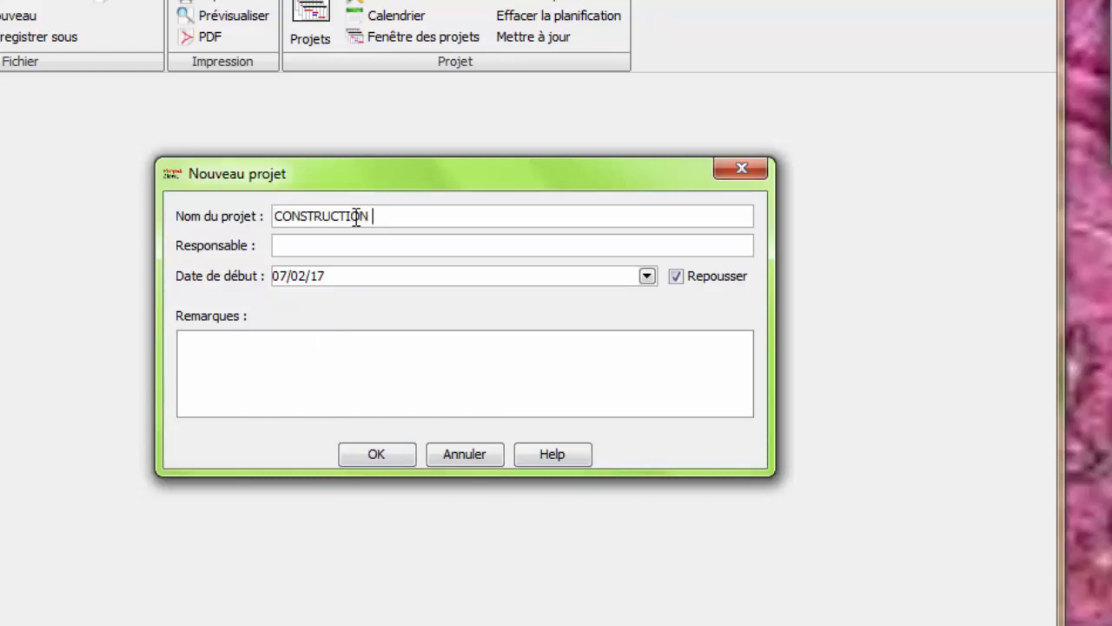
type("D'UN BATIMENT")
left_click(330, 249)
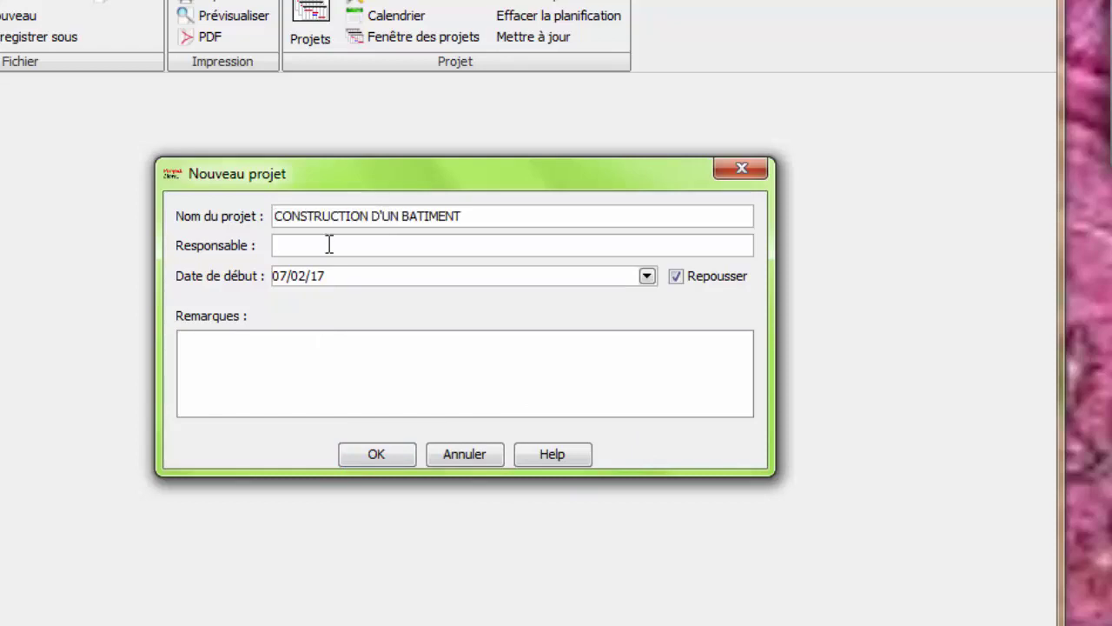
type("PROF HILAL")
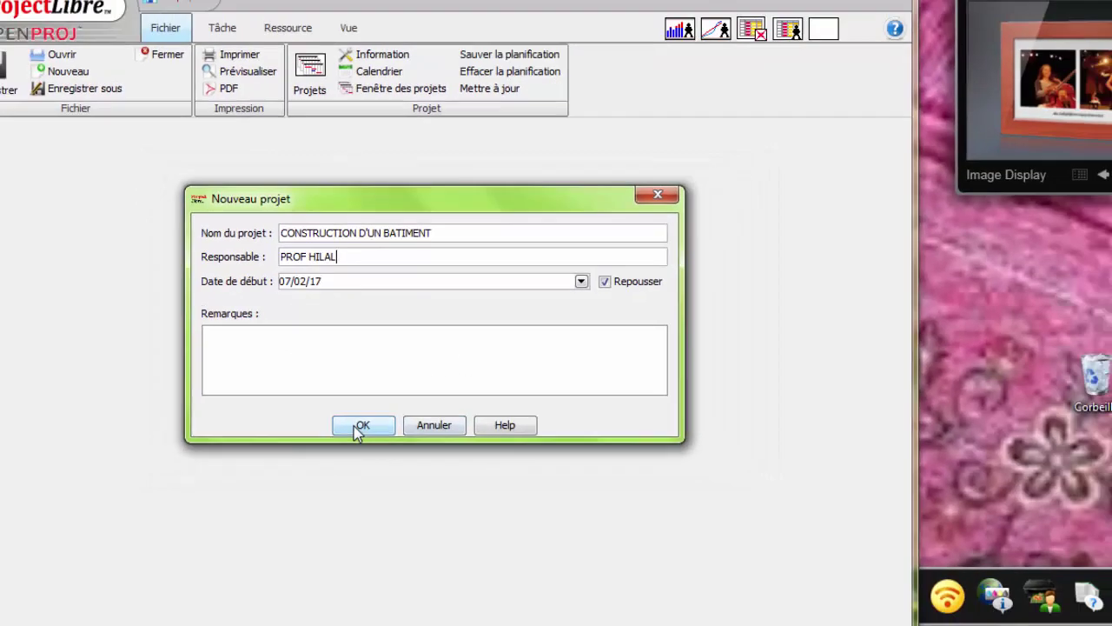
left_click(358, 425)
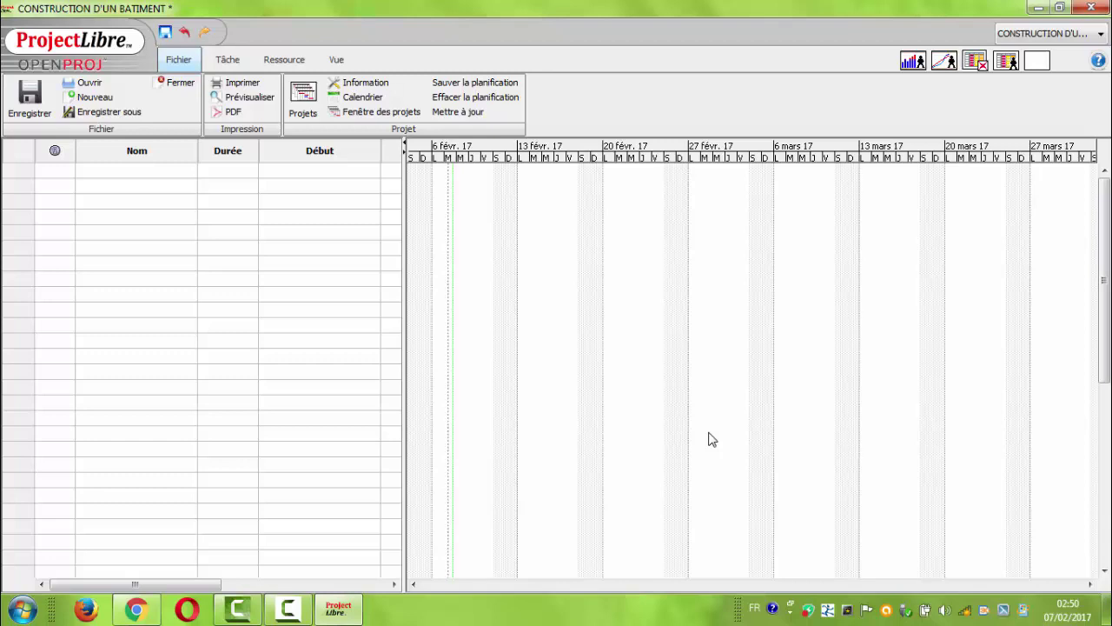
left_click(1038, 7)
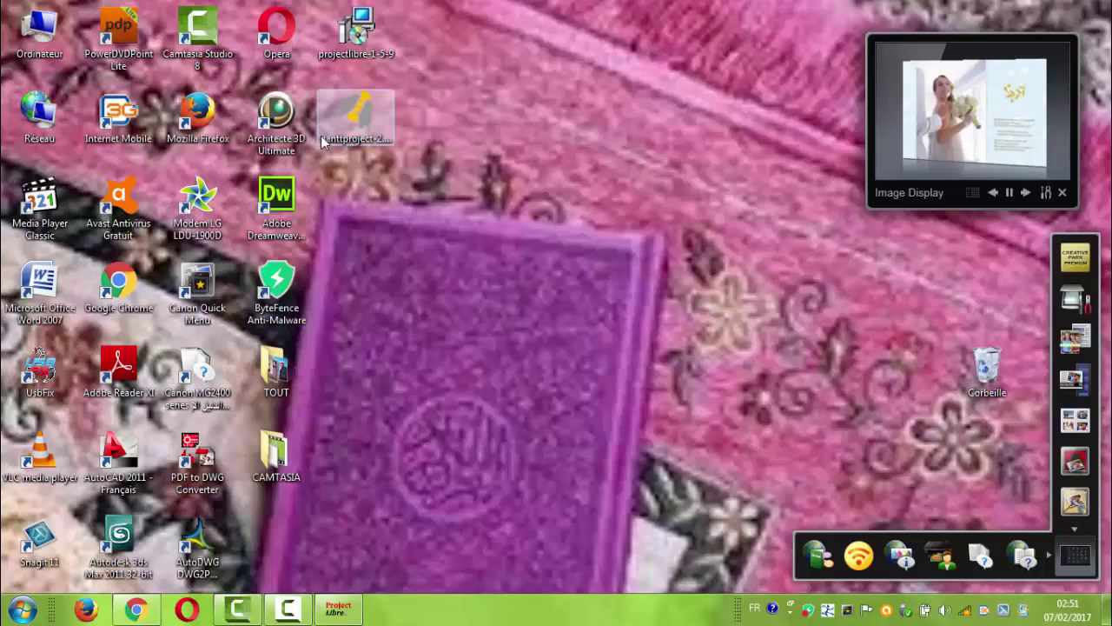
left_click(337, 598)
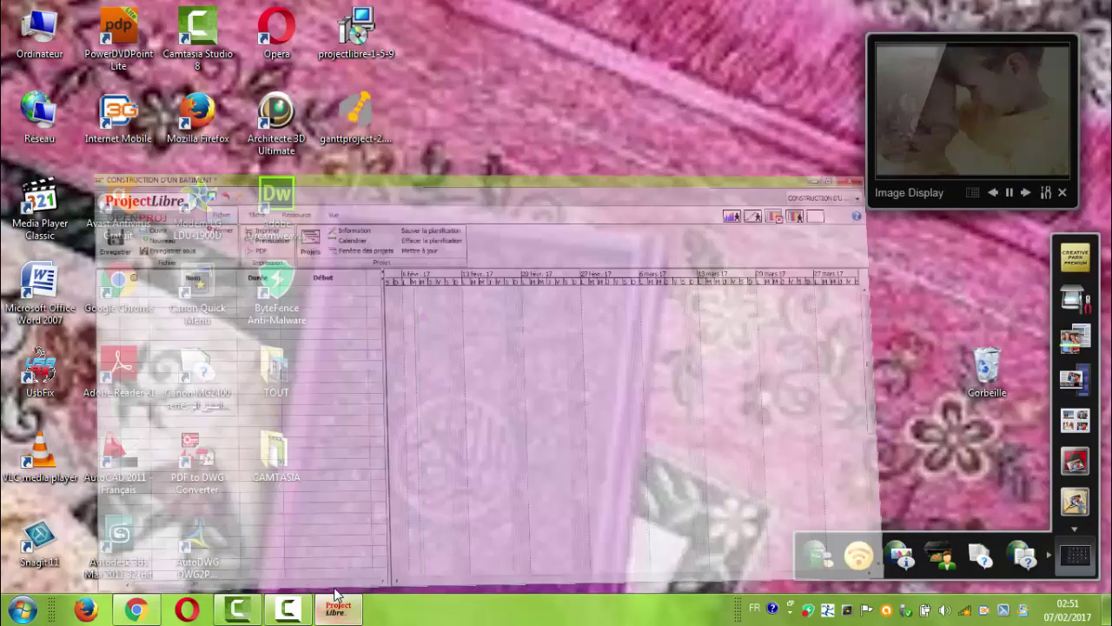
Save the project to the desktop as CONSTRUCTION D'UN BATIMENT.pod and close ProjectLibre
left_click(30, 97)
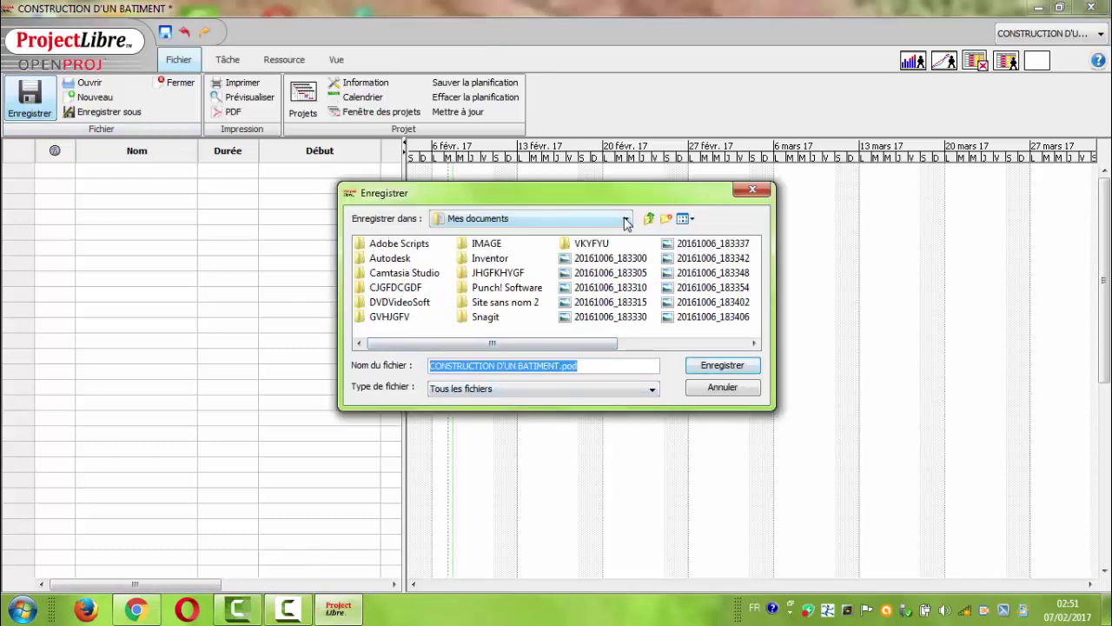
left_click(469, 219)
left_click(461, 236)
left_click(730, 368)
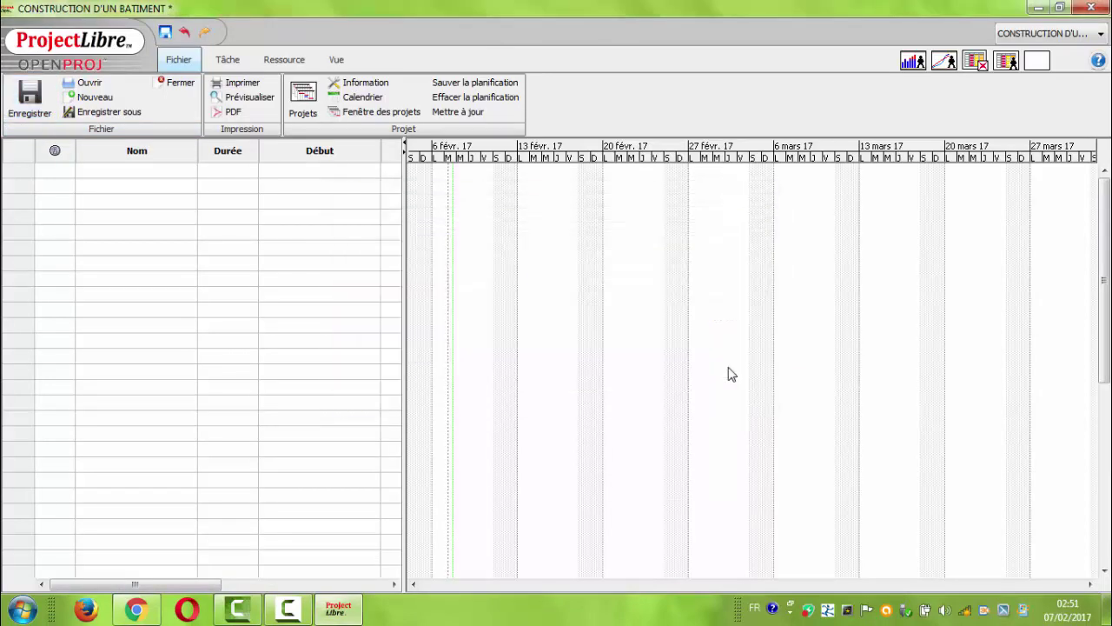
left_click(1092, 7)
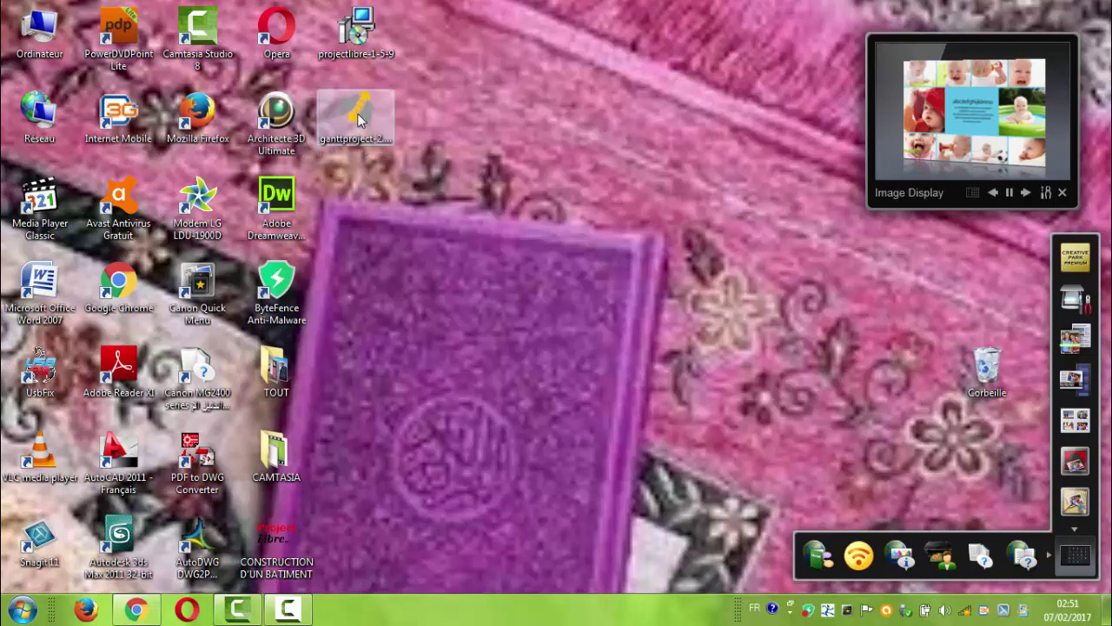
Install GanttProject from its desktop installer with the Open Microsoft Project files component added, in C:\Program Files\GanttProject-2.8
double_click(376, 137)
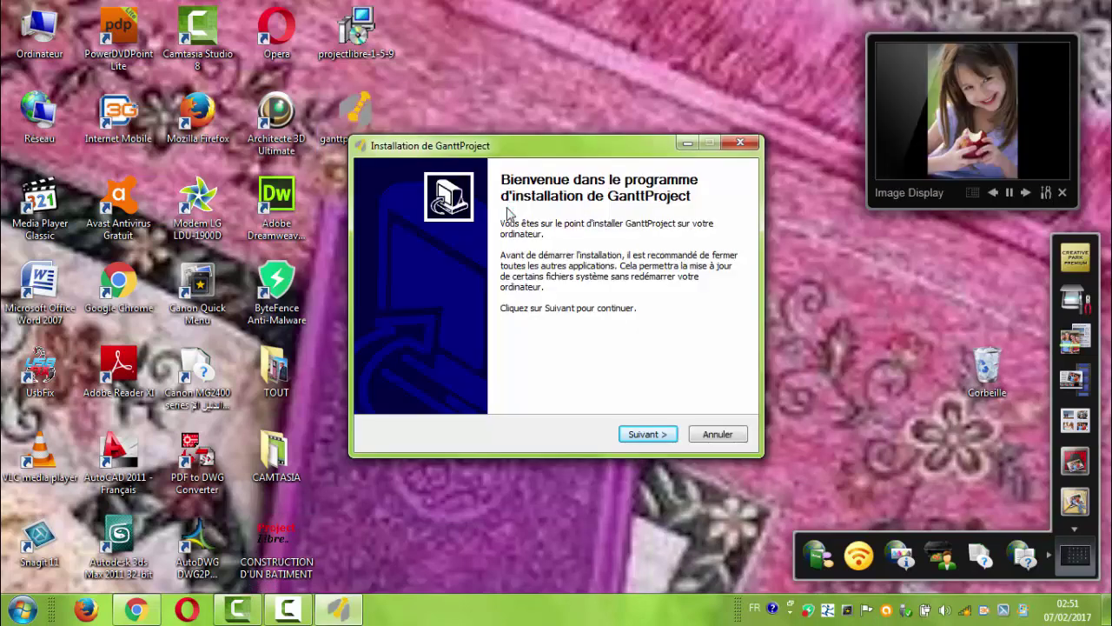
left_click(644, 433)
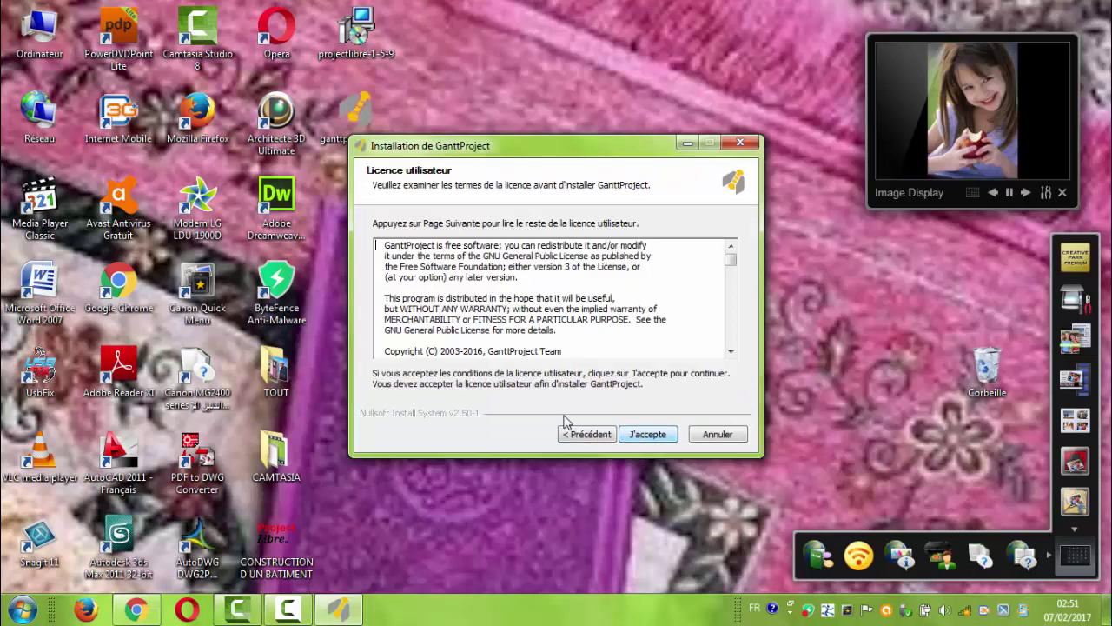
left_click(648, 437)
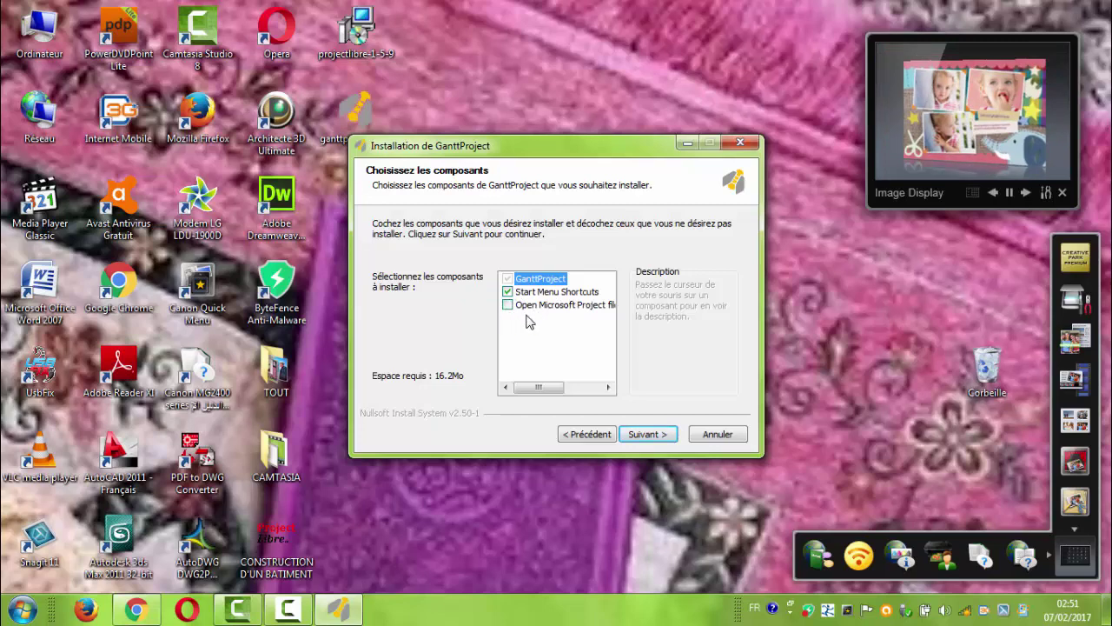
left_click(508, 306)
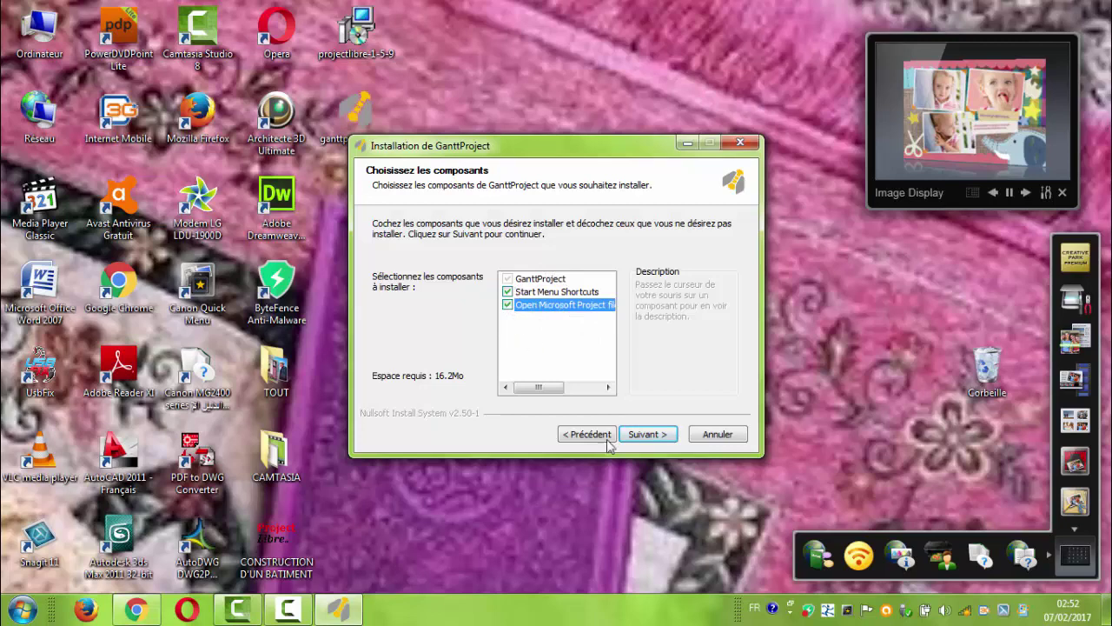
left_click(647, 435)
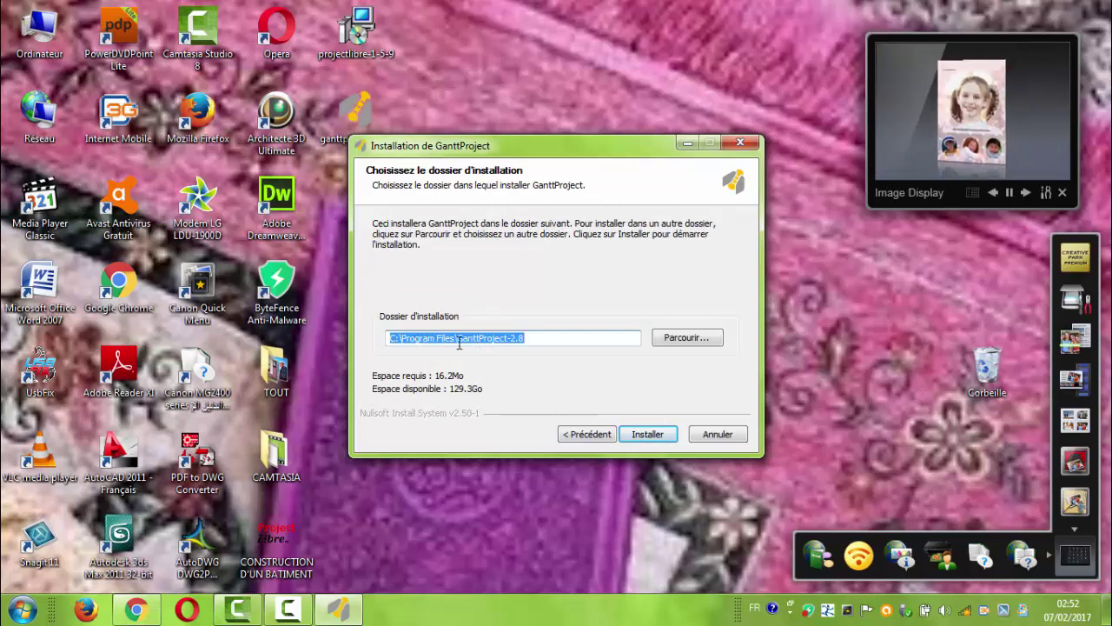
left_click(648, 437)
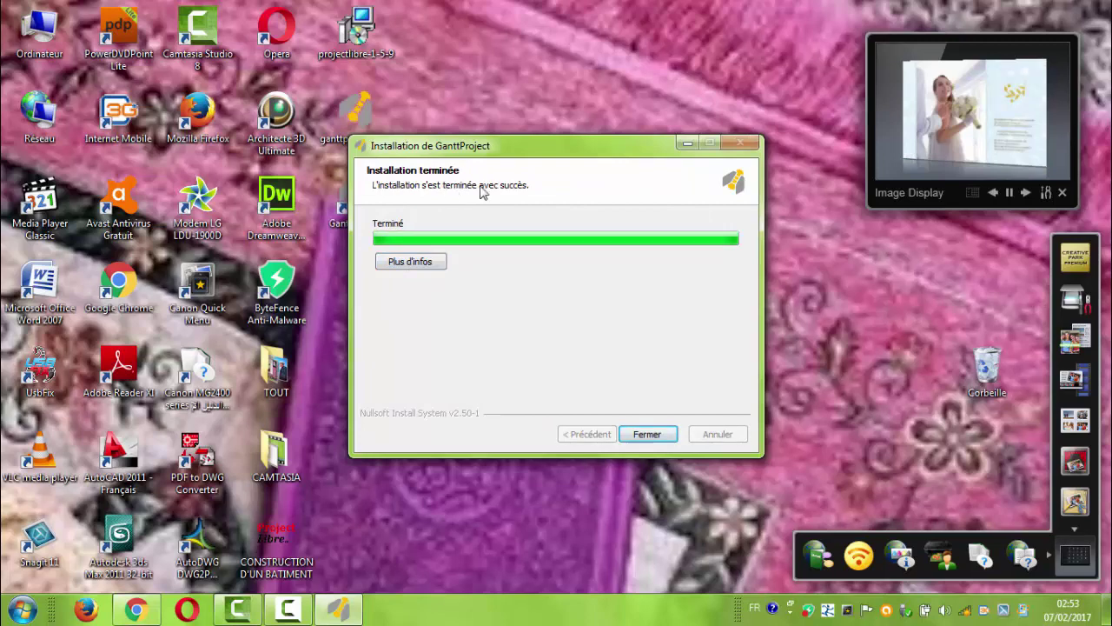
left_click(650, 436)
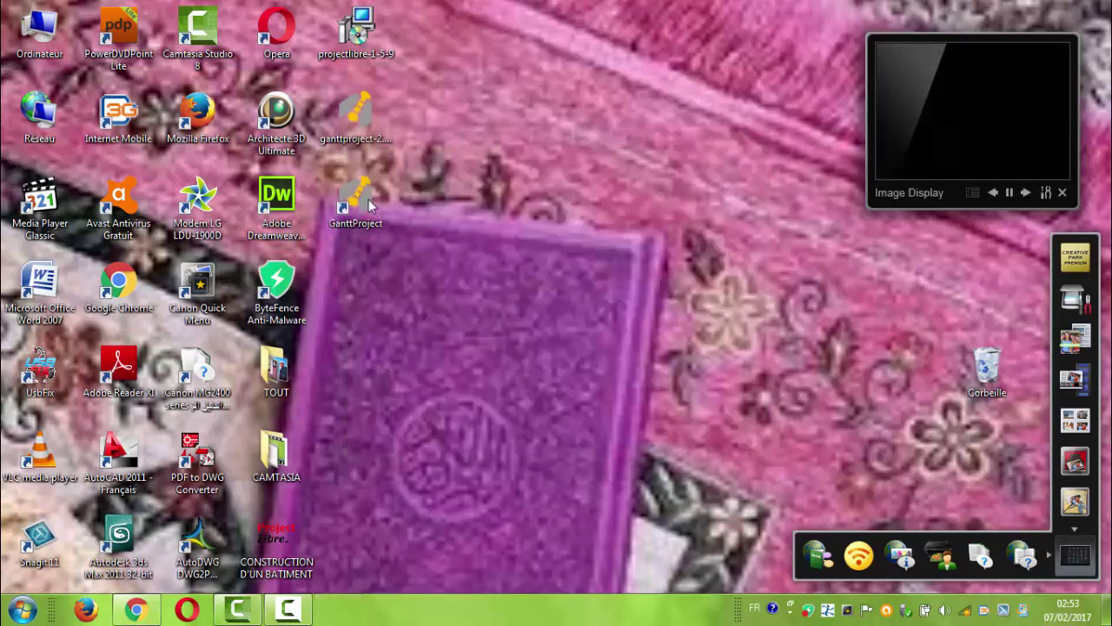
Launch GanttProject from its desktop shortcut and maximize its window
left_click(363, 224)
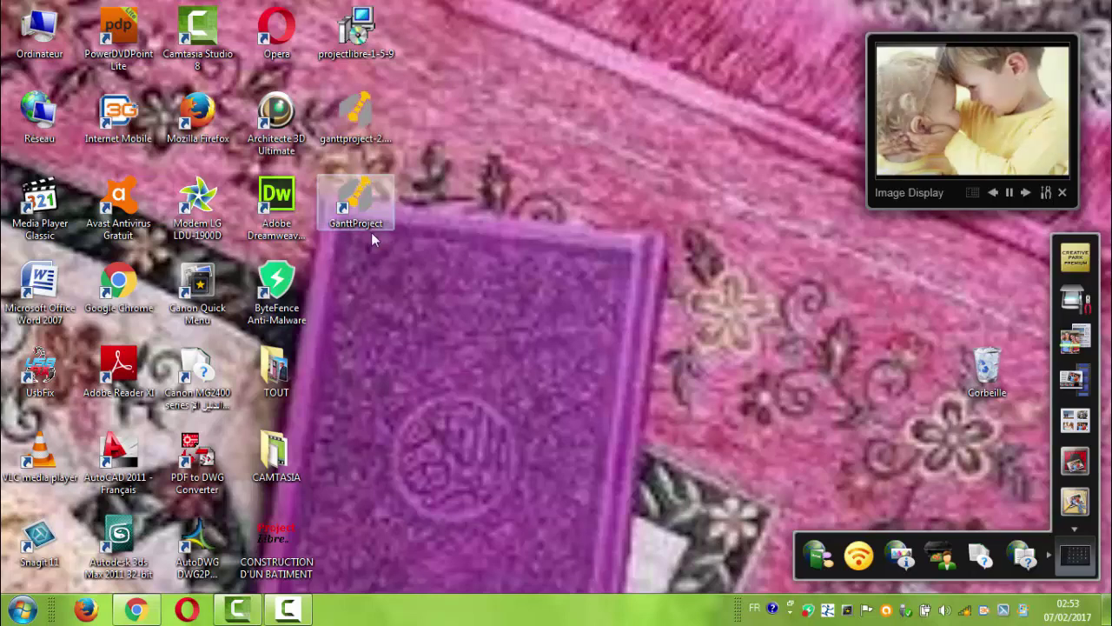
double_click(358, 213)
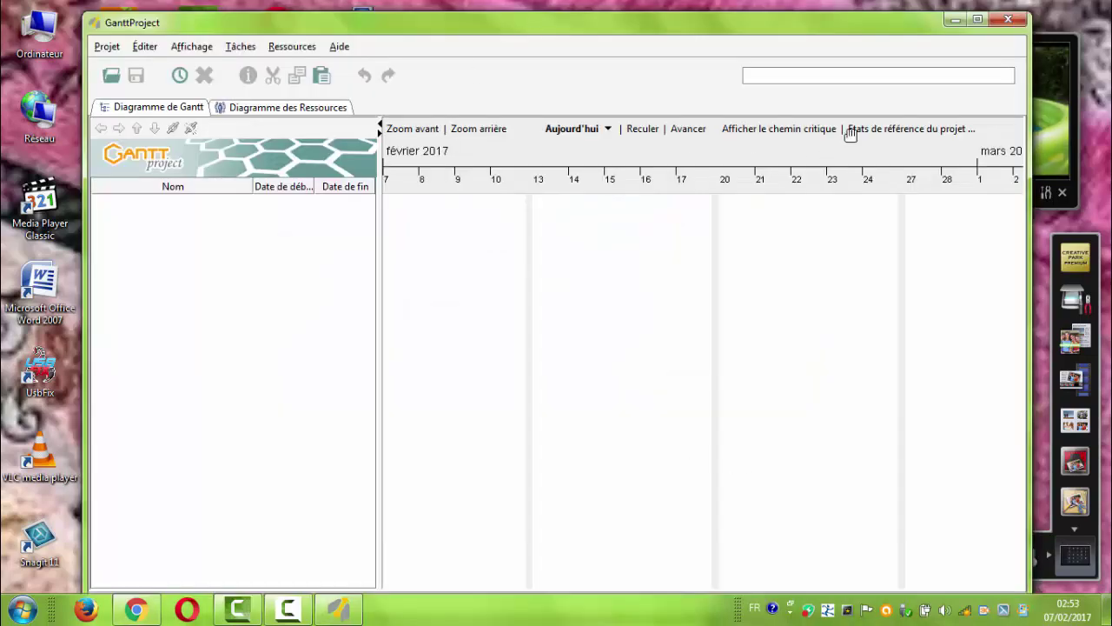
left_click(978, 19)
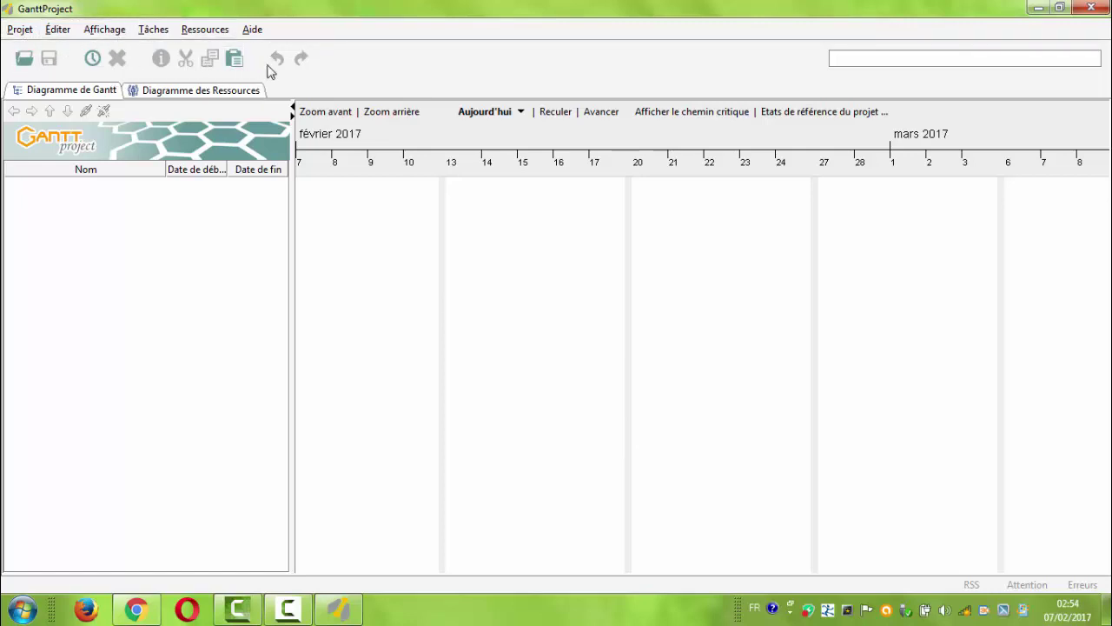
Look over GanttProject's file-opening dialog and its Gantt and resource charts, and close the program
left_click(23, 59)
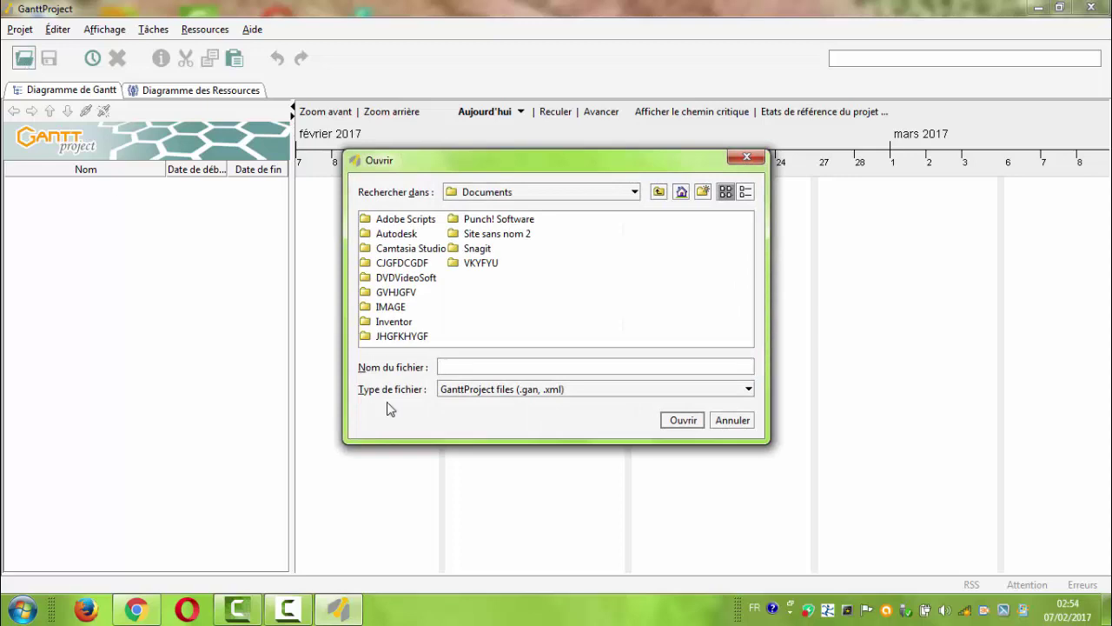
left_click(732, 421)
left_click(38, 96)
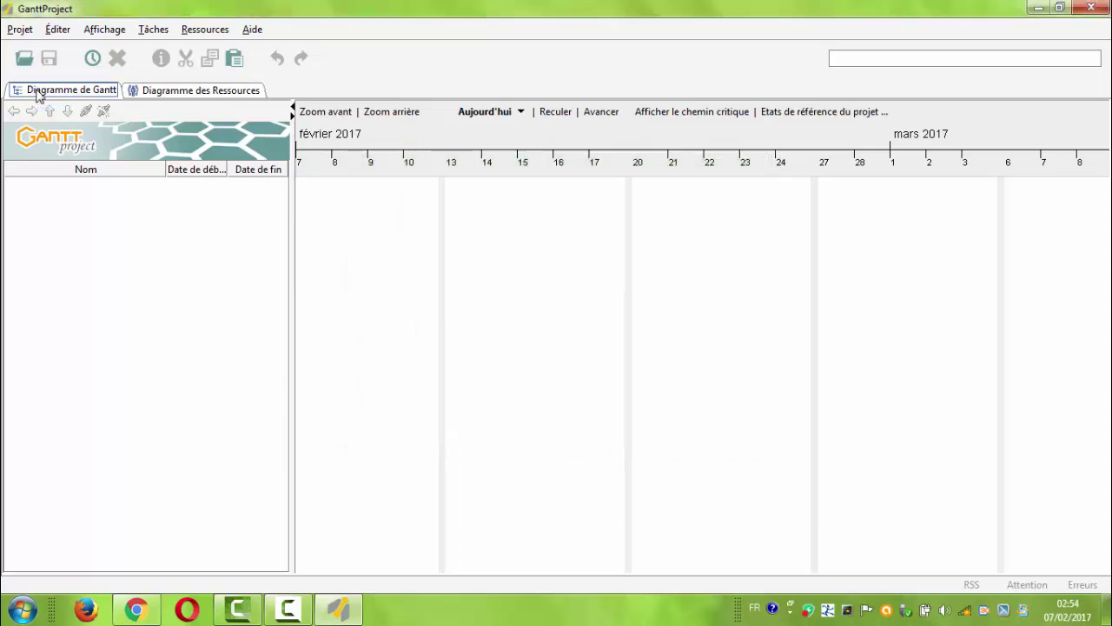
left_click(175, 92)
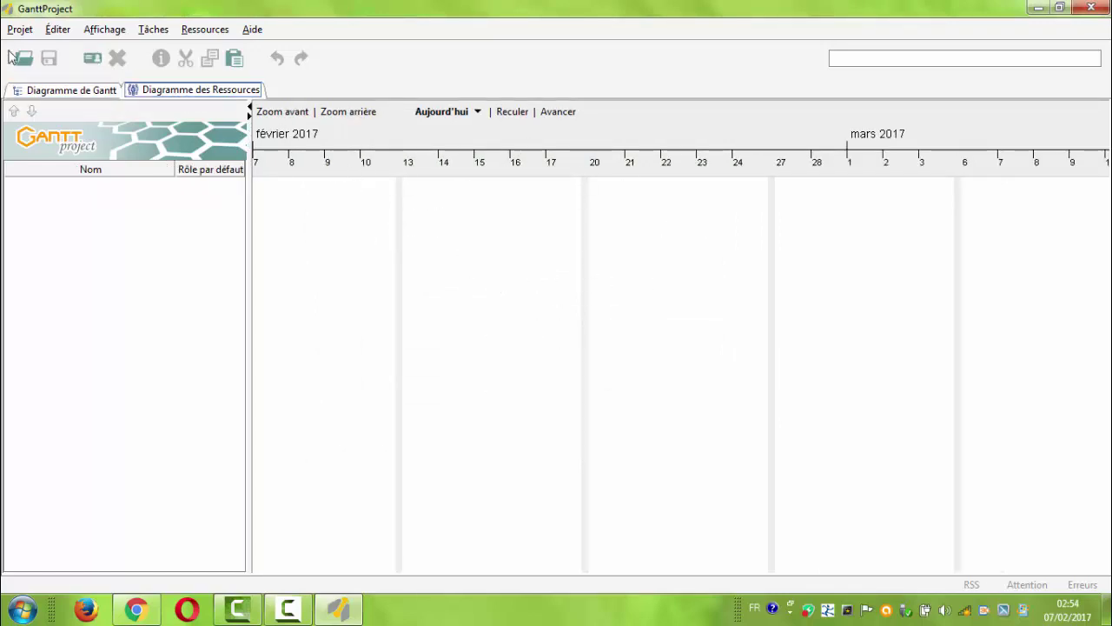
left_click(58, 91)
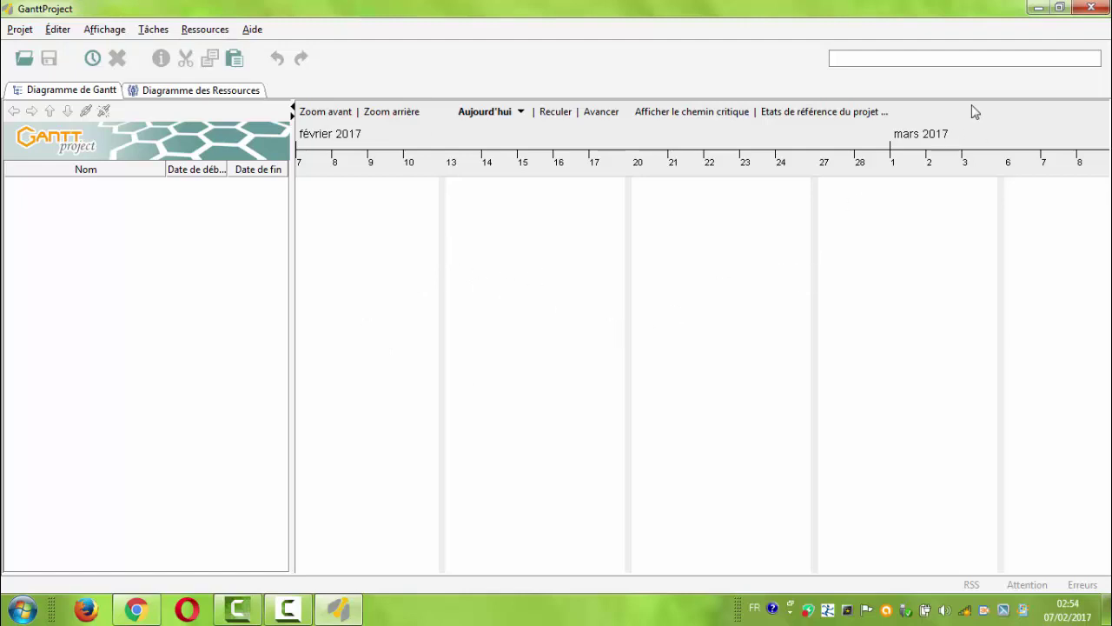
left_click(1097, 9)
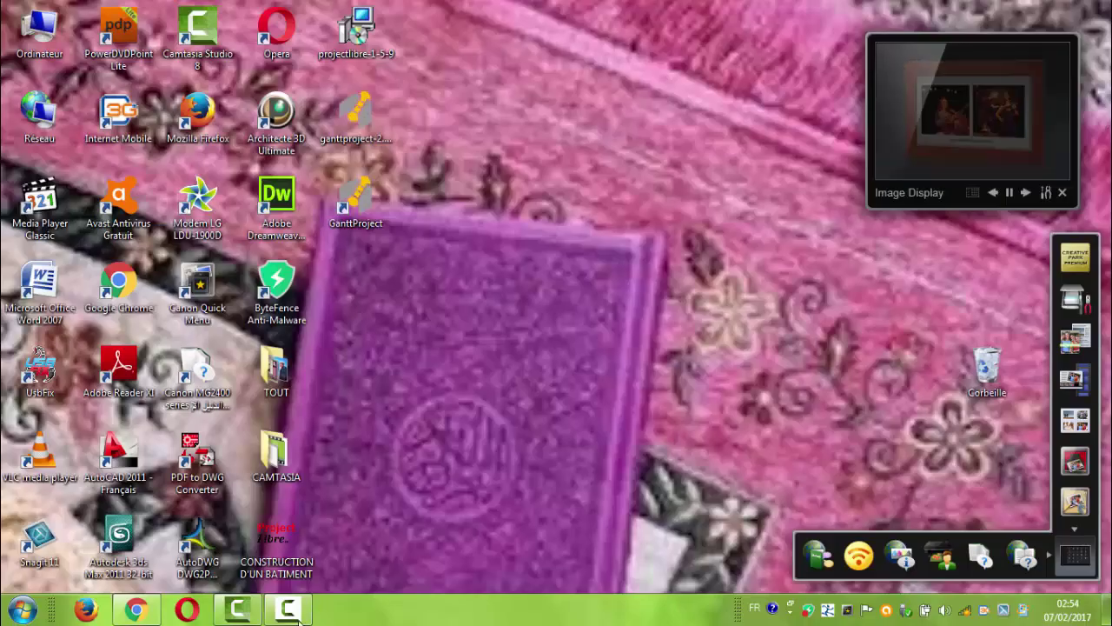